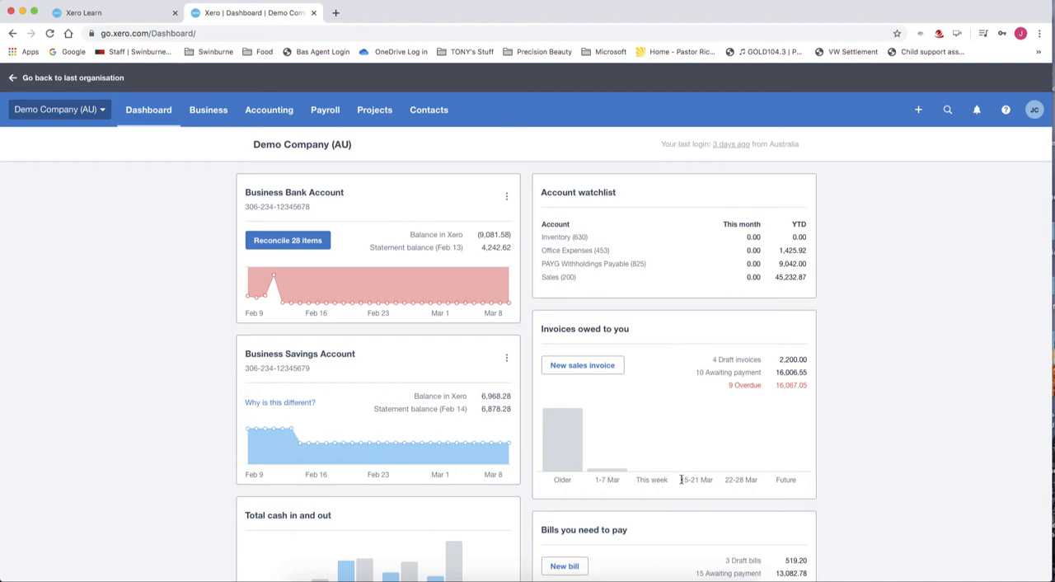
{"action": "left_click", "coordinate": [210, 112]}
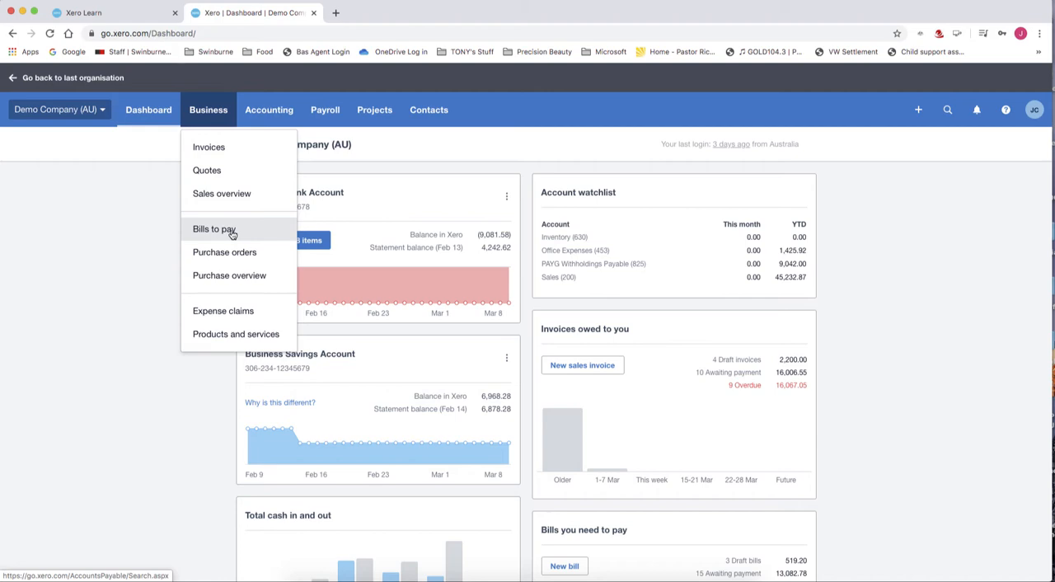
{"action": "scroll", "coordinate": [232, 234], "scroll_direction": "down", "scroll_amount": 1}
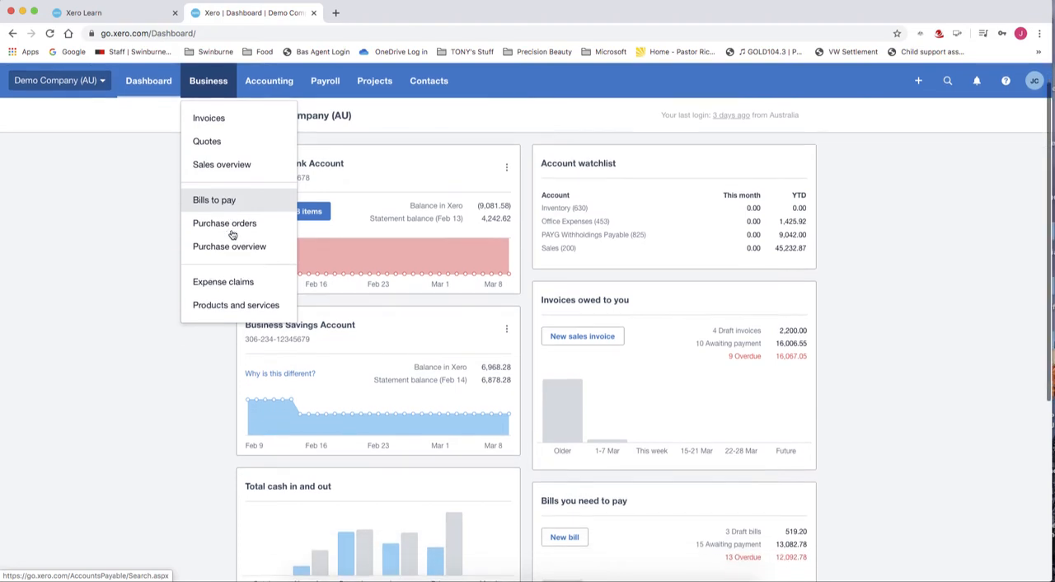
{"action": "scroll", "coordinate": [232, 234], "scroll_direction": "up", "scroll_amount": 1}
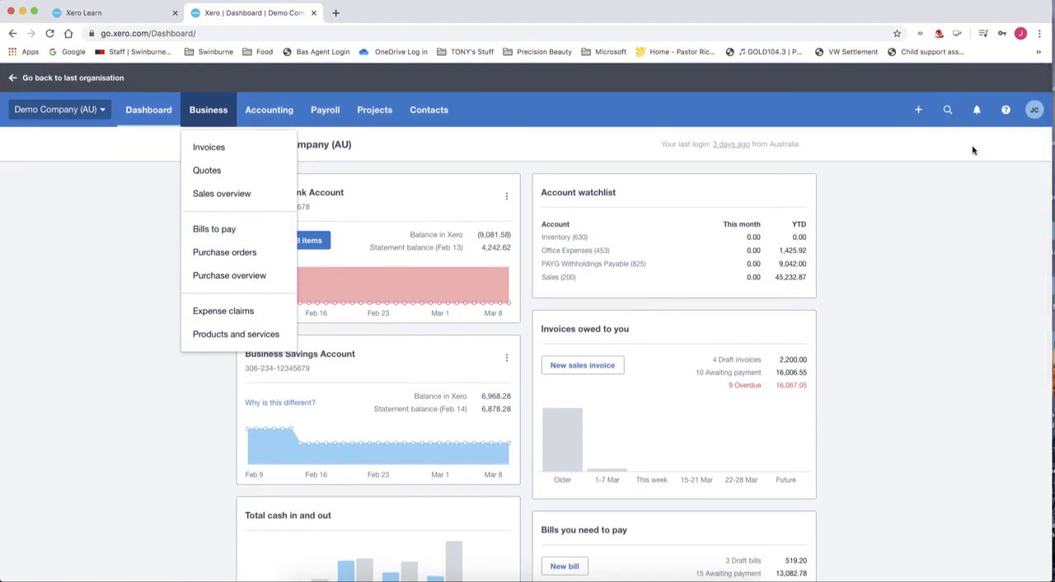
{"action": "left_click", "coordinate": [919, 115]}
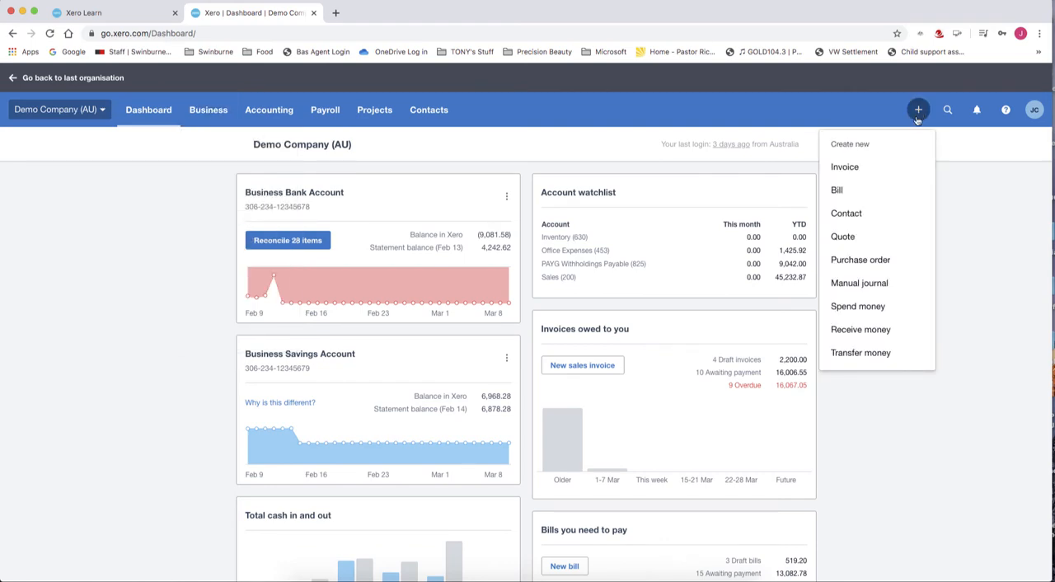
{"action": "left_click", "coordinate": [877, 308]}
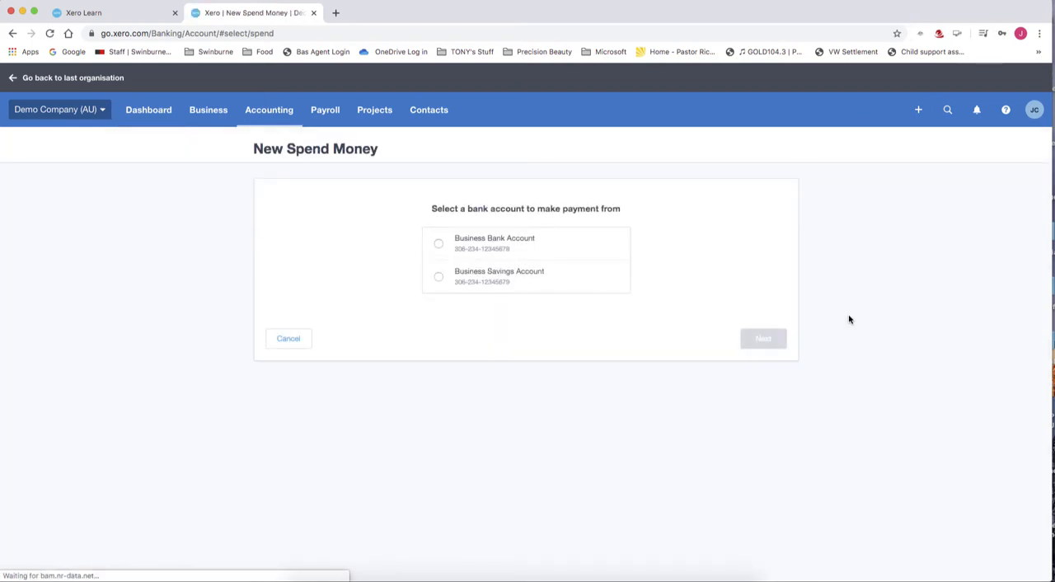
{"action": "left_click", "coordinate": [438, 246]}
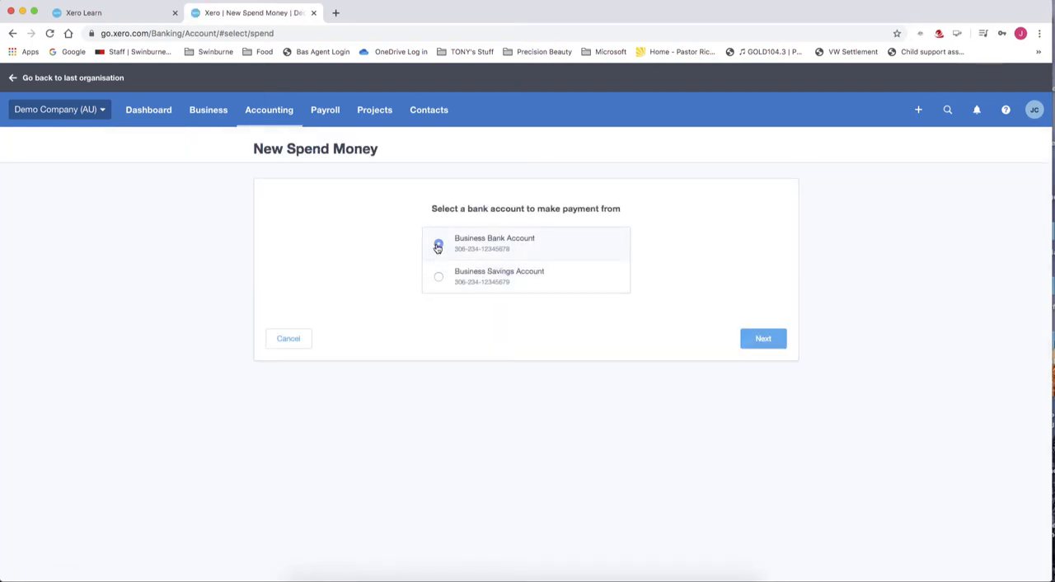
{"action": "left_click", "coordinate": [774, 344]}
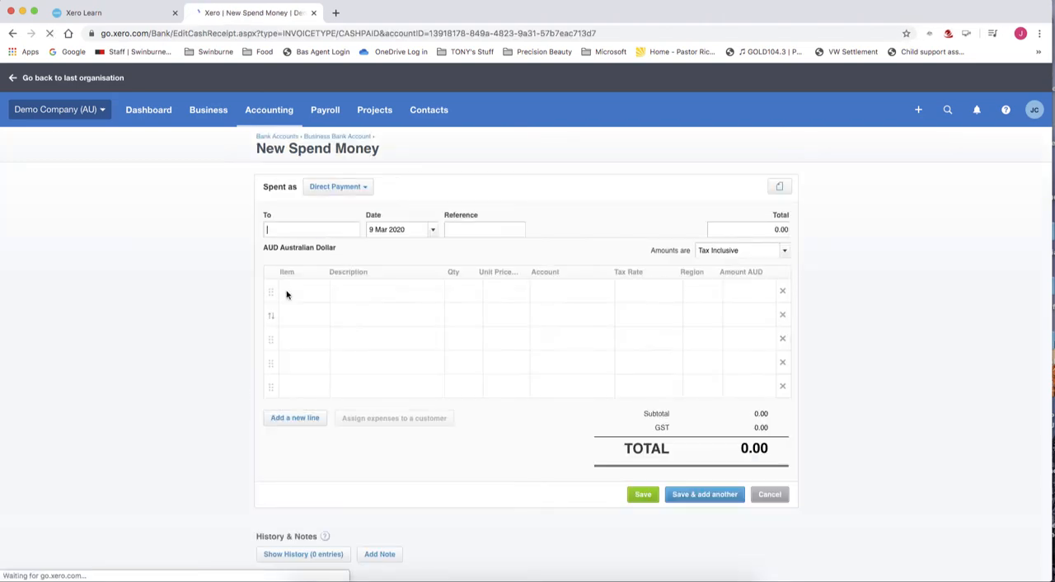
{"action": "left_click", "coordinate": [299, 231]}
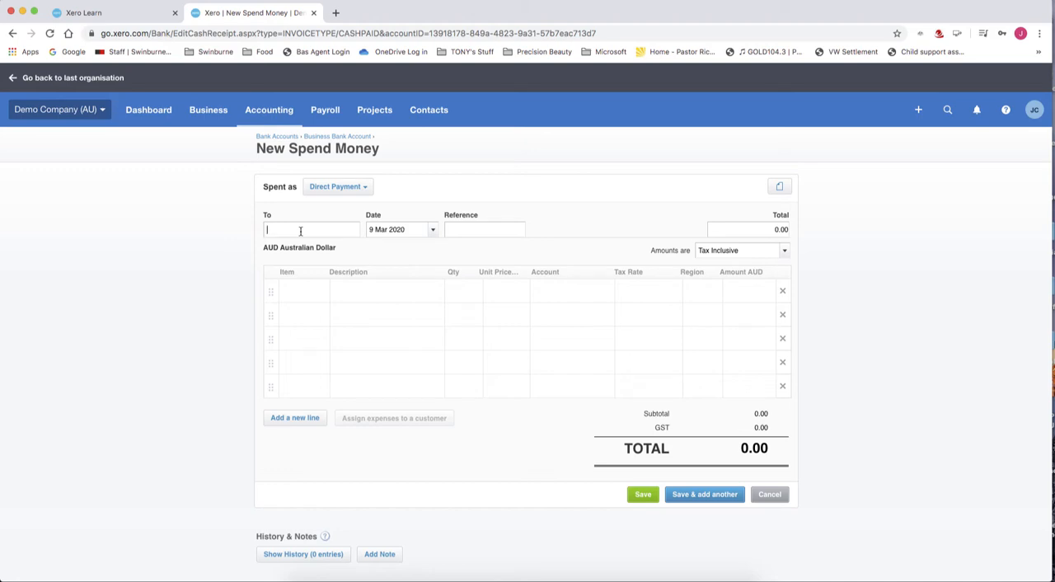
{"action": "left_click", "coordinate": [770, 496]}
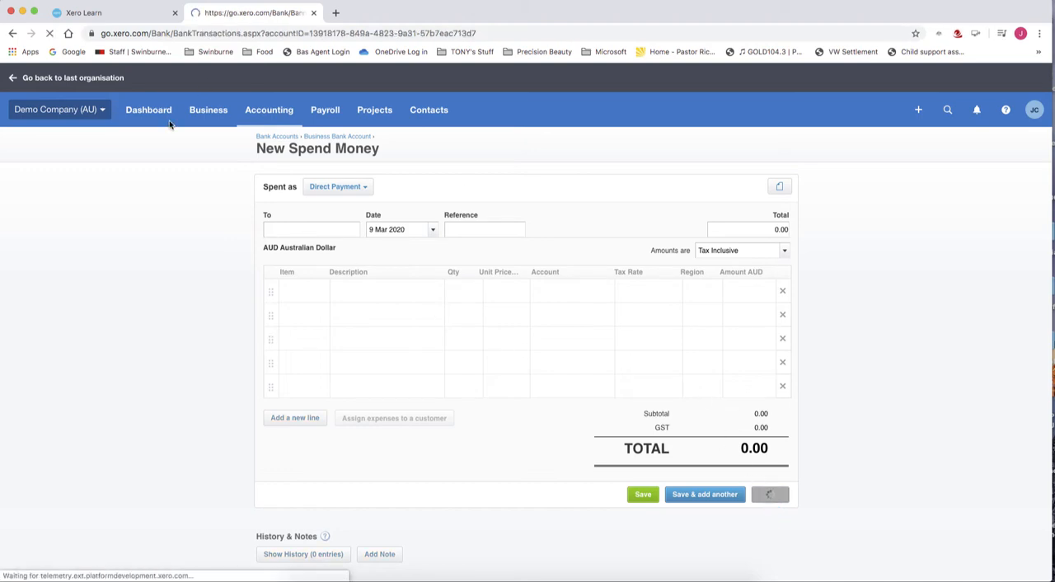
Open the 2,100.00 bill due 28 Feb 2019 from the bills awaiting payment
{"action": "left_click", "coordinate": [206, 111]}
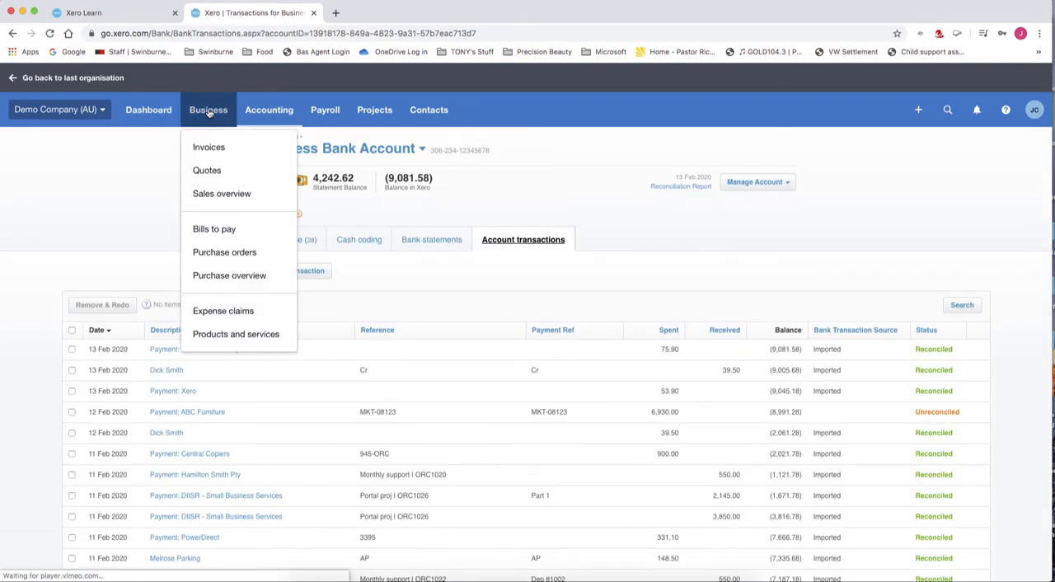
{"action": "left_click", "coordinate": [231, 229]}
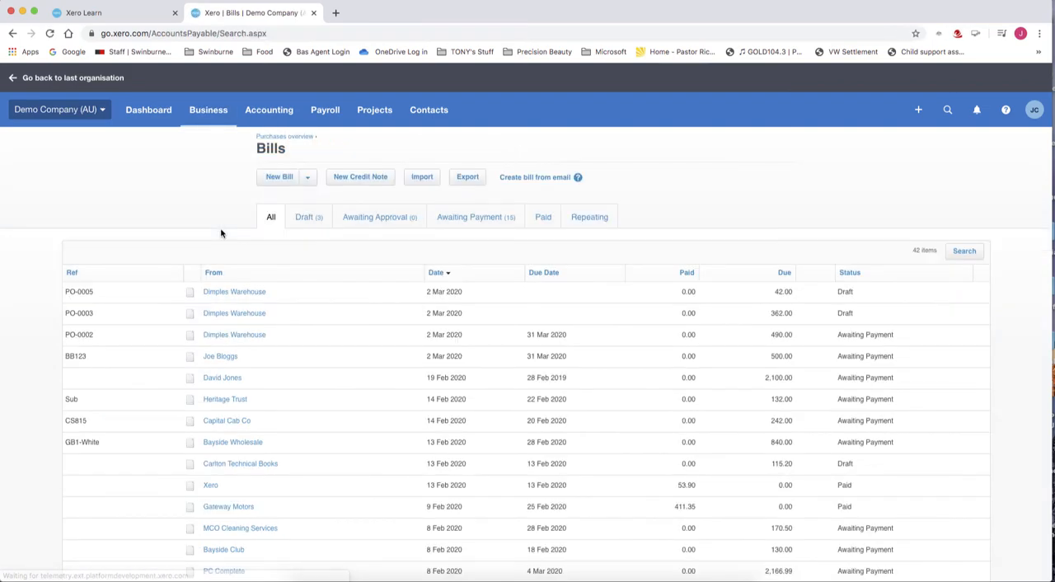
{"action": "left_click", "coordinate": [471, 218]}
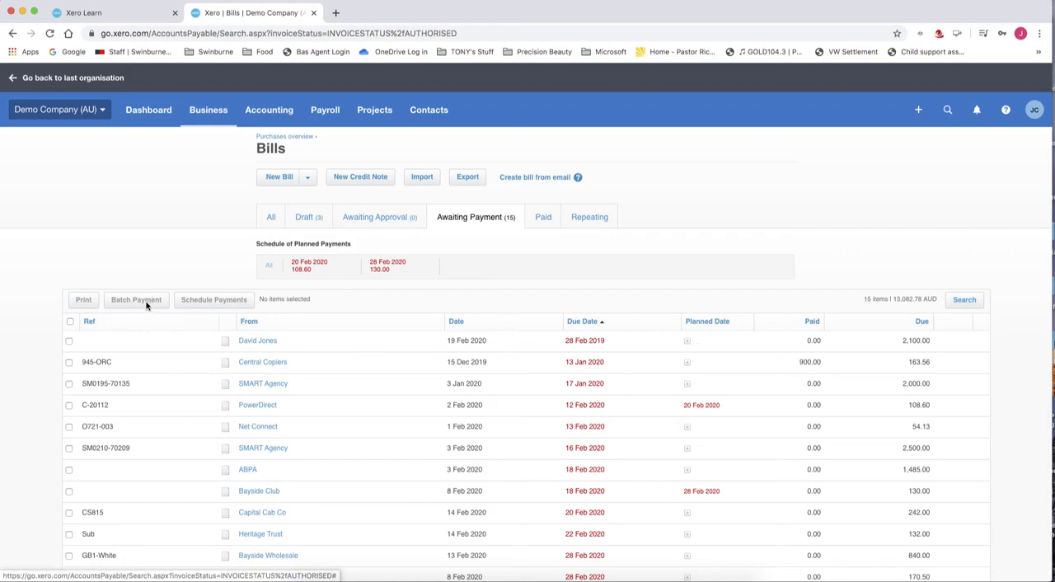
{"action": "left_click", "coordinate": [70, 341]}
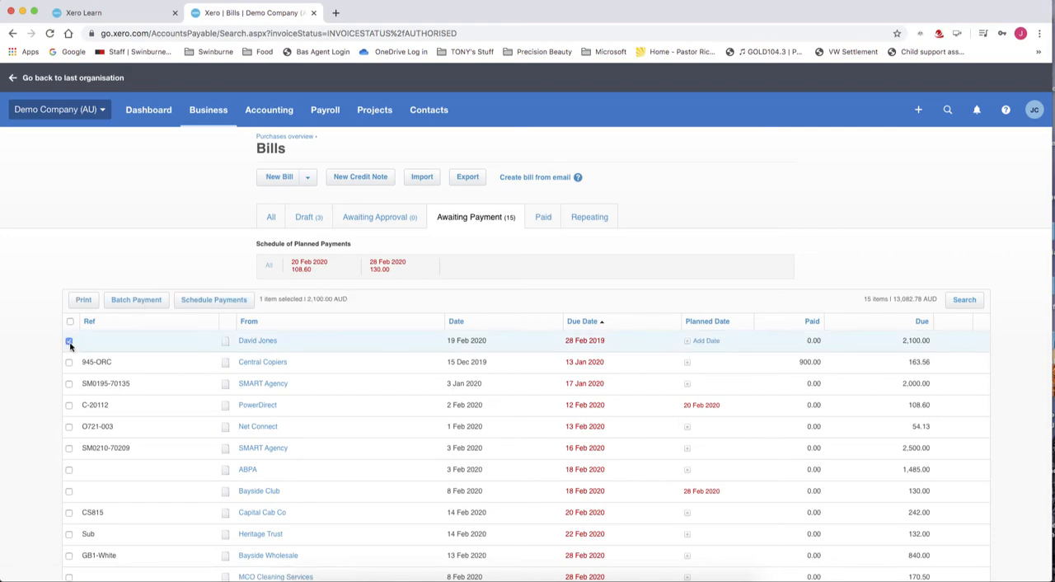
{"action": "left_click", "coordinate": [268, 344]}
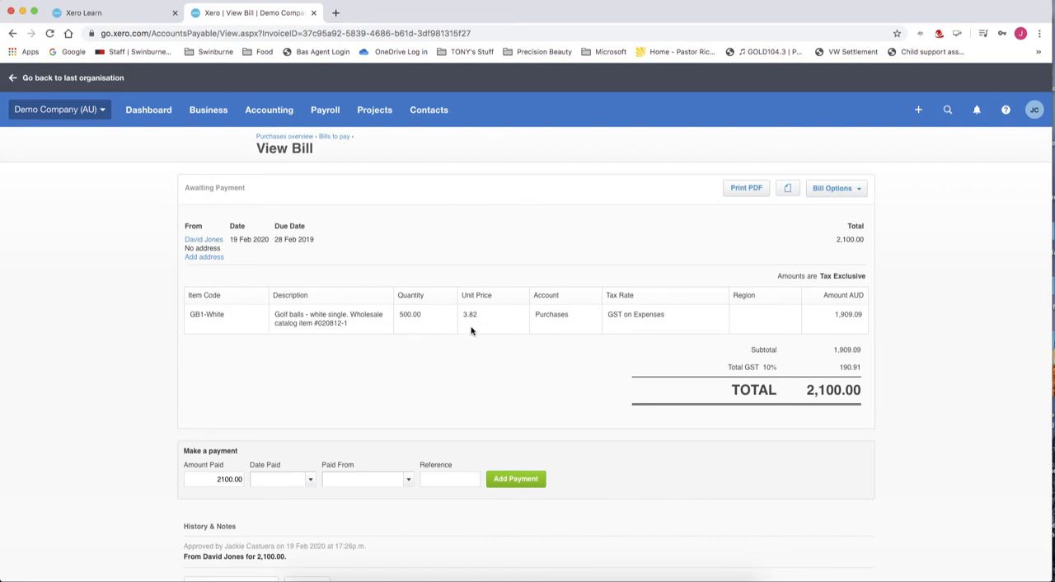
Set the bill payment's date to 10 Feb 2020 and pay it from 090 - Business Bank Account
{"action": "scroll", "coordinate": [471, 331], "scroll_direction": "down", "scroll_amount": 2}
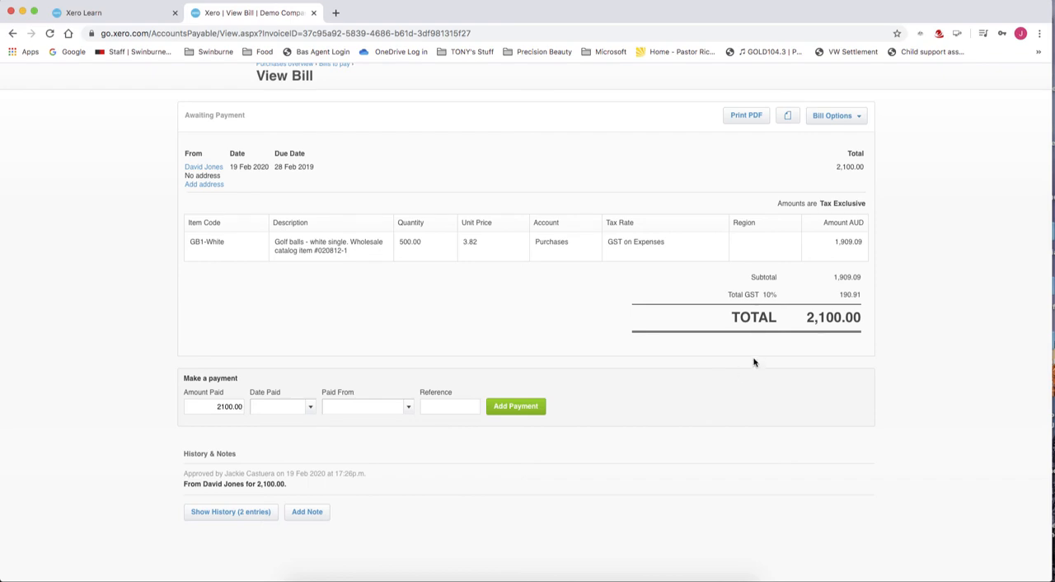
{"action": "left_click", "coordinate": [266, 407]}
{"action": "type", "text": "10/02/2020"}
{"action": "key", "text": "Tab"}
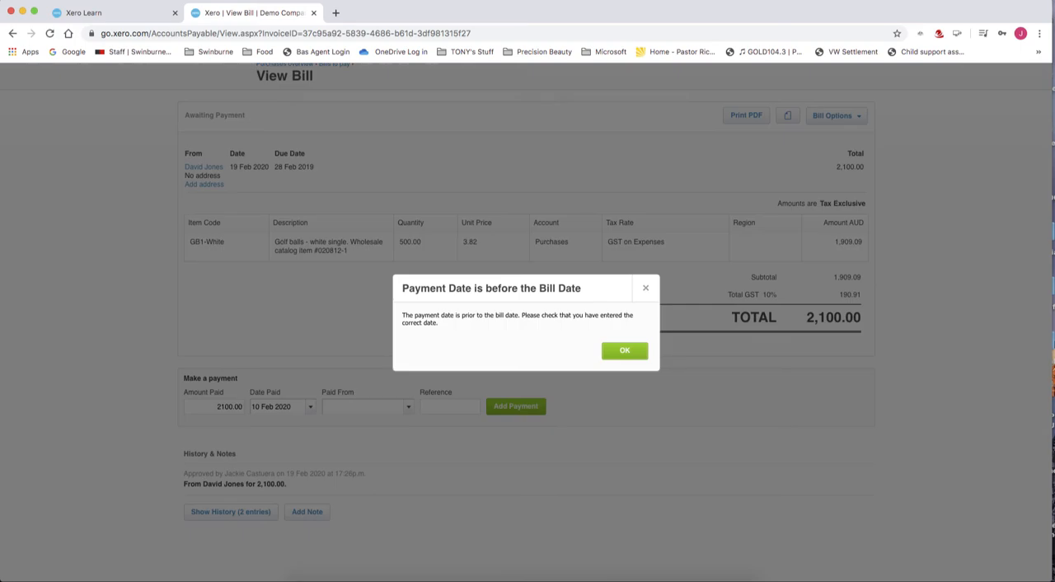
{"action": "left_click", "coordinate": [646, 290]}
{"action": "left_click", "coordinate": [409, 407]}
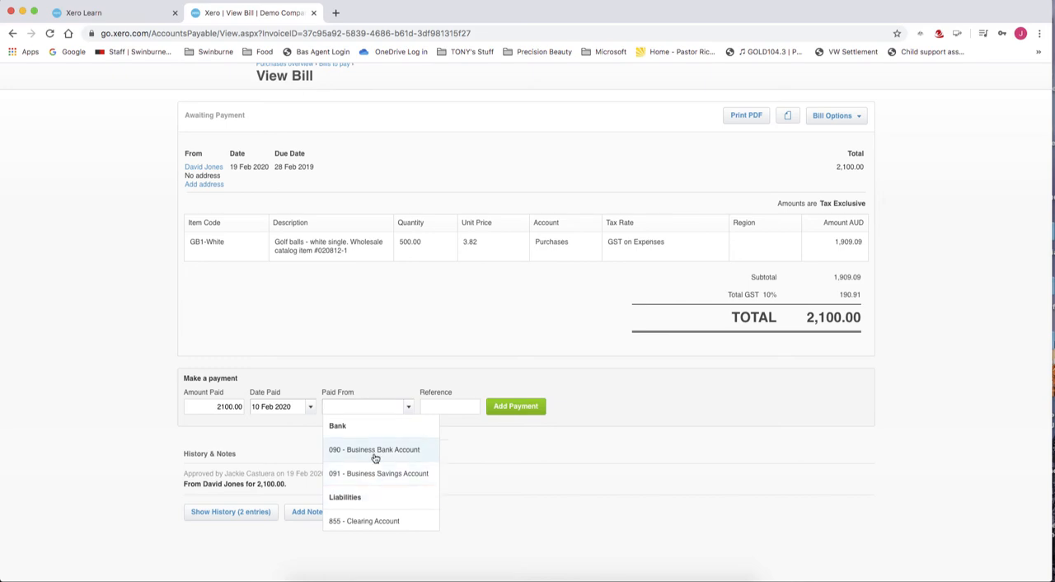
{"action": "left_click", "coordinate": [375, 452]}
Enter "Demo" as the payment reference and add the payment to the bill
{"action": "left_click", "coordinate": [438, 405]}
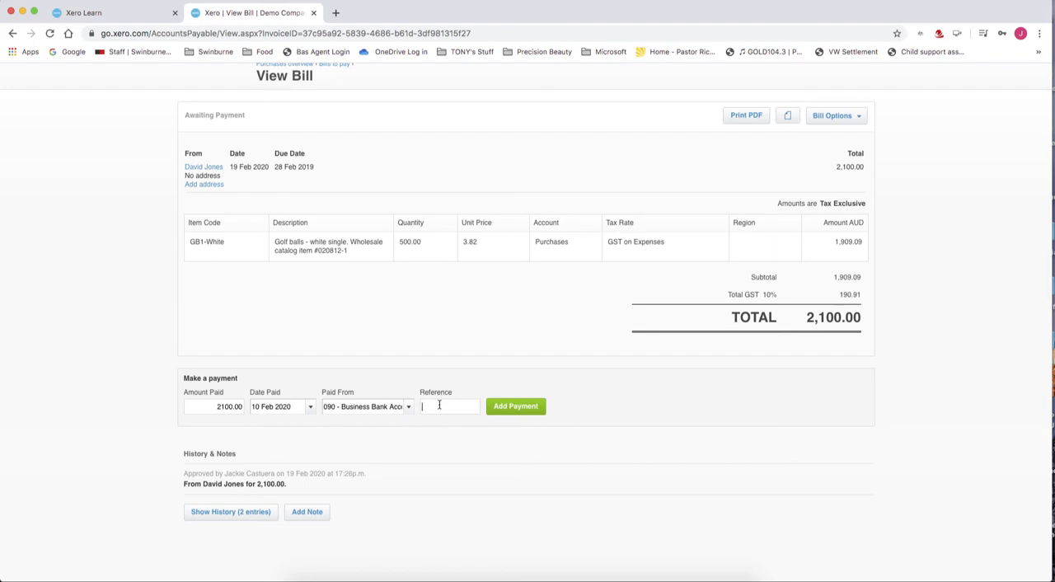
{"action": "scroll", "coordinate": [438, 404], "scroll_direction": "up", "scroll_amount": 1}
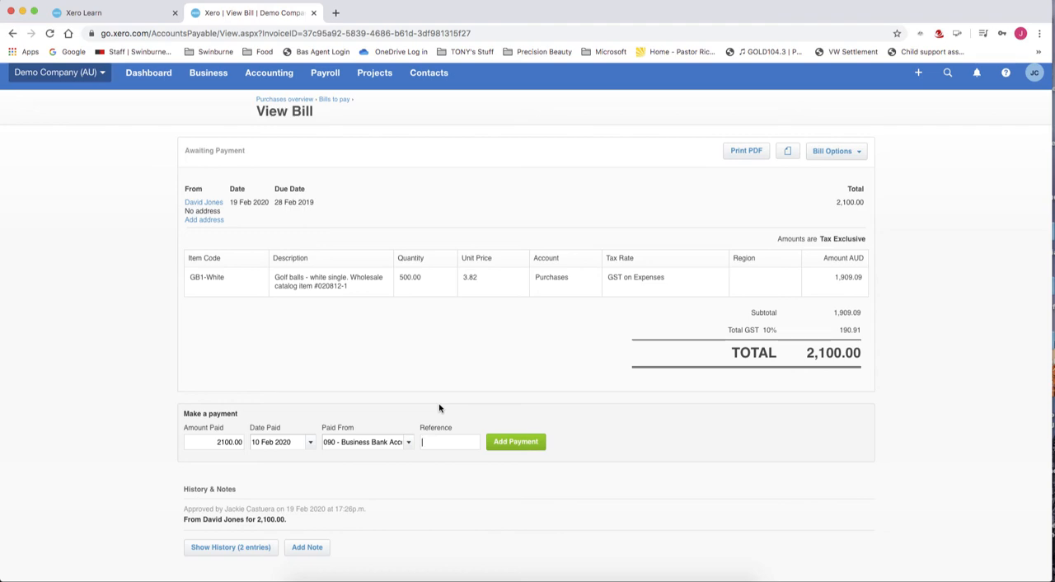
{"action": "type", "text": "Deom"}
{"action": "key", "text": "BackSpace"}
{"action": "key", "text": "BackSpace"}
{"action": "type", "text": "mo"}
{"action": "left_click", "coordinate": [509, 445]}
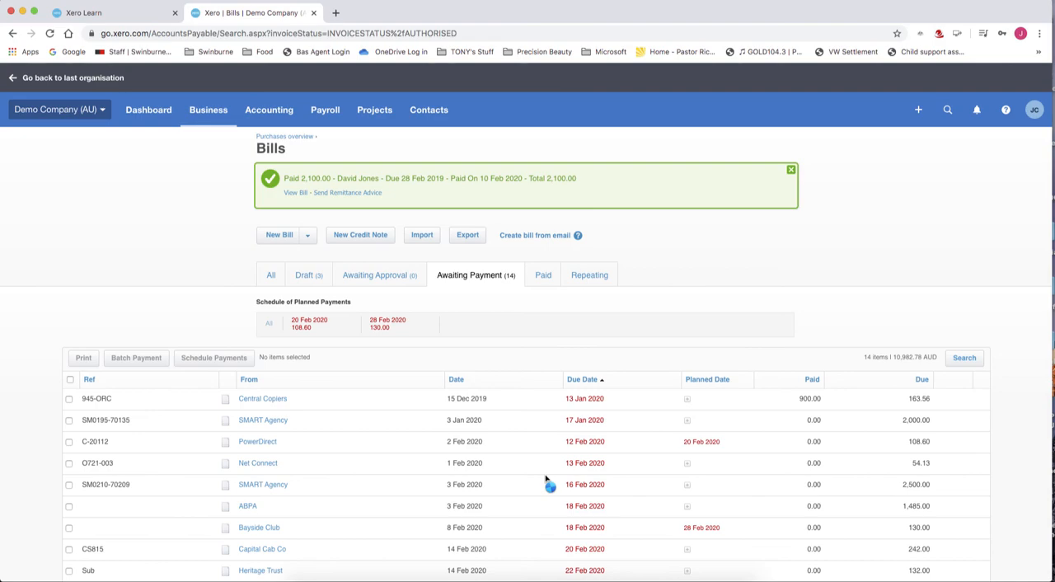
Open the Central Copiers bill with reference 945-ORC from the bills awaiting payment
{"action": "scroll", "coordinate": [545, 479], "scroll_direction": "down", "scroll_amount": 1}
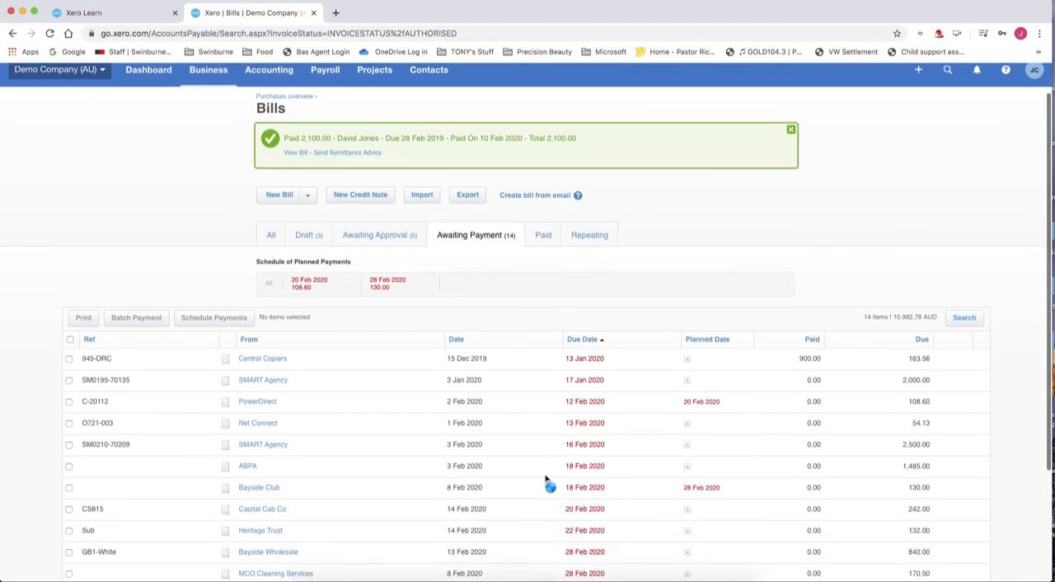
{"action": "scroll", "coordinate": [585, 463], "scroll_direction": "up", "scroll_amount": 1}
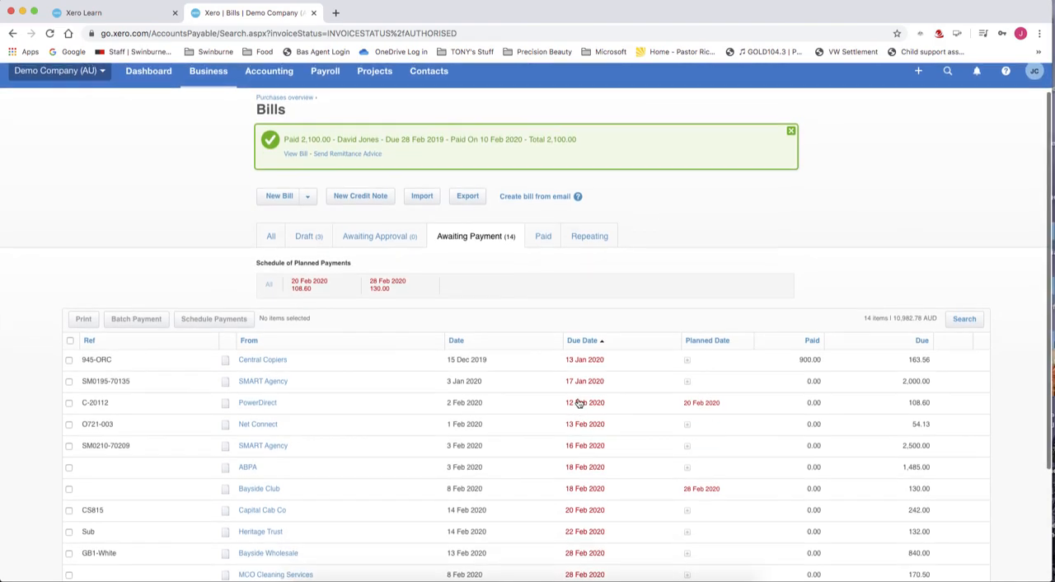
{"action": "left_click", "coordinate": [69, 362]}
{"action": "scroll", "coordinate": [69, 365], "scroll_direction": "down", "scroll_amount": 1}
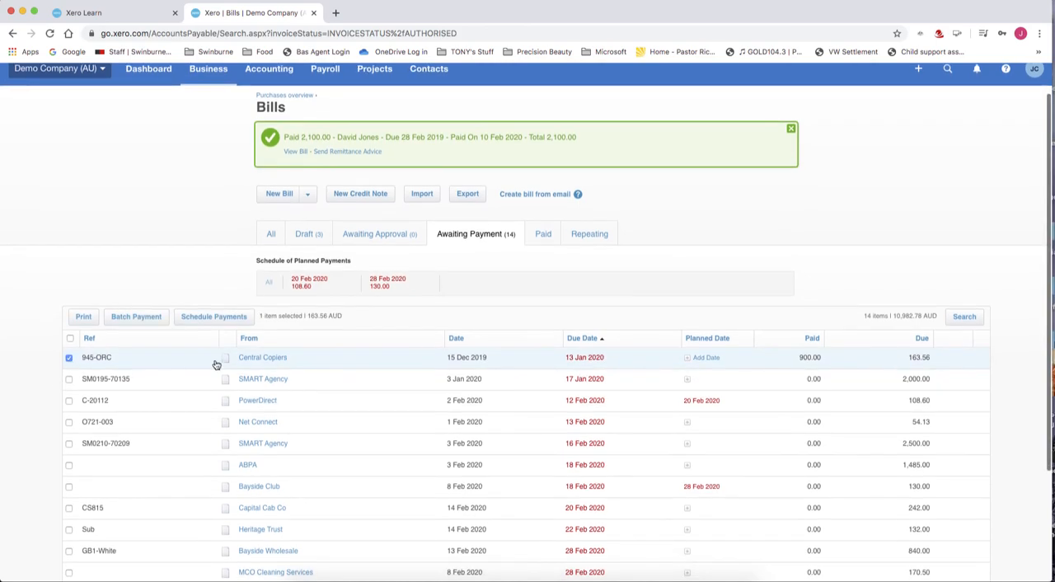
{"action": "left_click", "coordinate": [272, 360]}
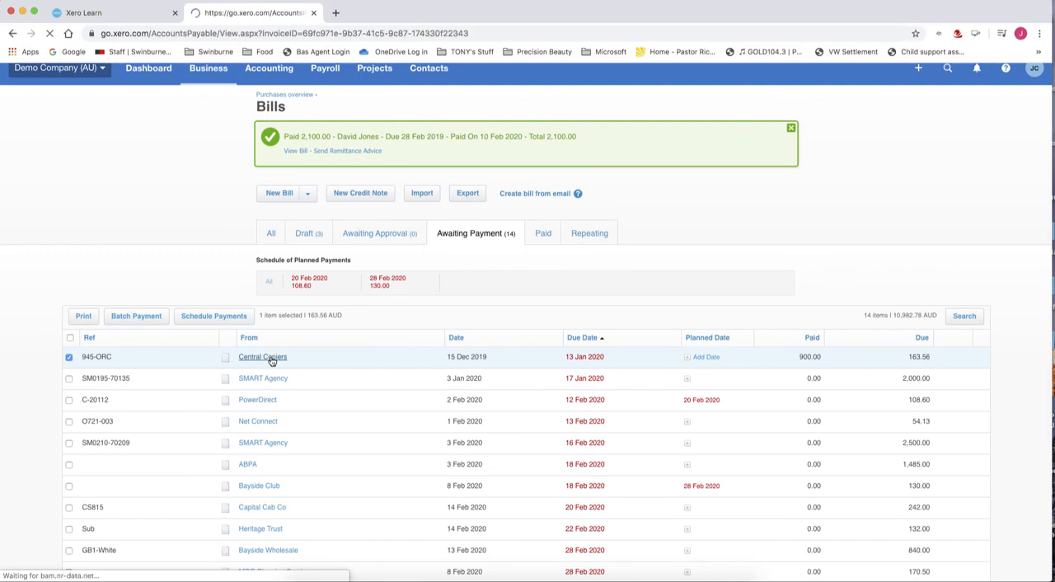
Set the Central Copiers payment date to 12 Feb 2020 and pay from 090 - Business Bank Account
{"action": "scroll", "coordinate": [271, 412], "scroll_direction": "down", "scroll_amount": 1}
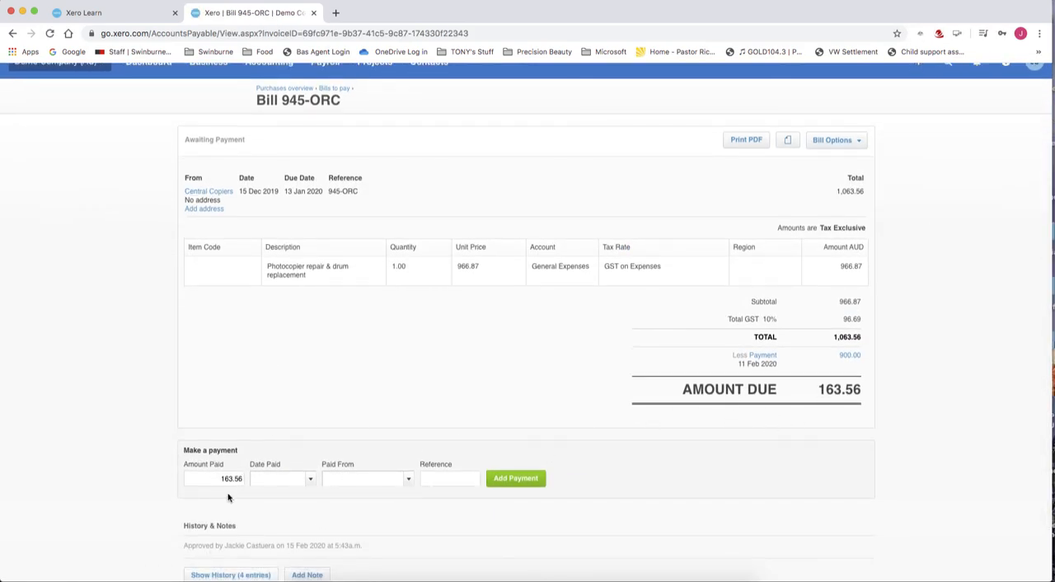
{"action": "left_click", "coordinate": [309, 479]}
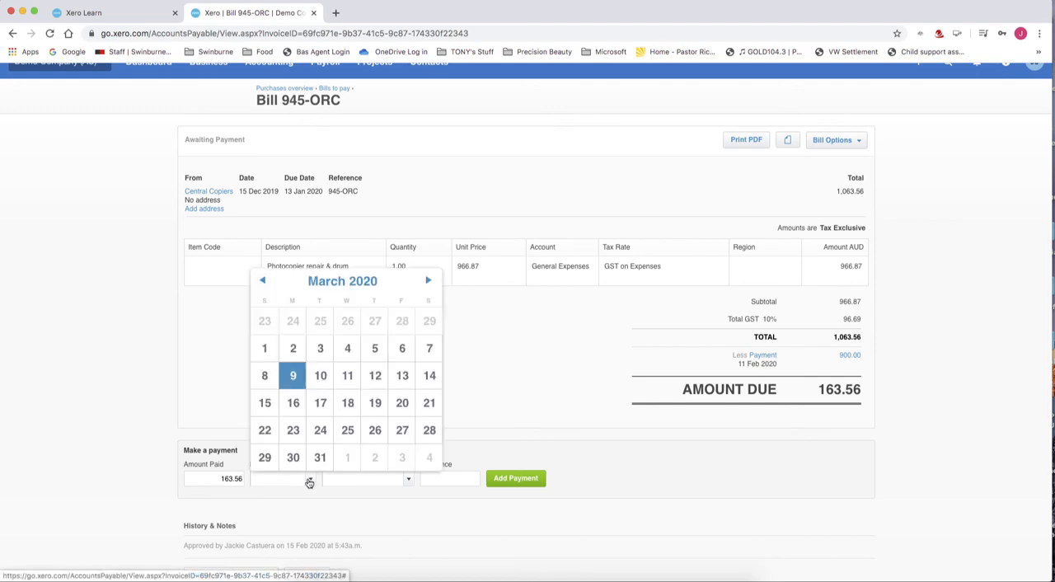
{"action": "left_click", "coordinate": [264, 282]}
{"action": "left_click", "coordinate": [350, 381]}
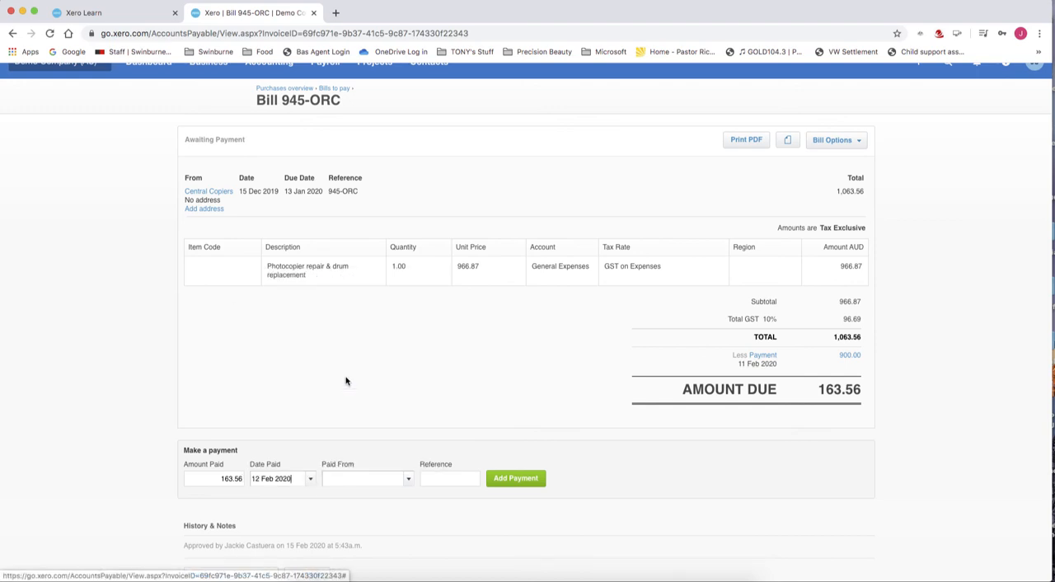
{"action": "left_click", "coordinate": [411, 482]}
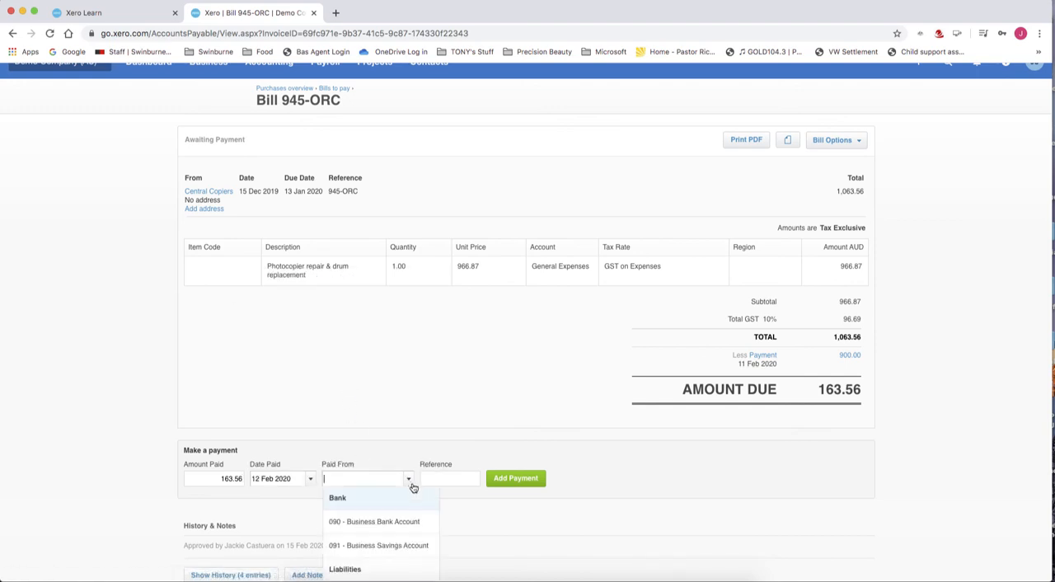
{"action": "left_click", "coordinate": [404, 523]}
Add the Central Copiers payment with reference 945-ORC and show the list of paid bills
{"action": "left_click", "coordinate": [448, 480]}
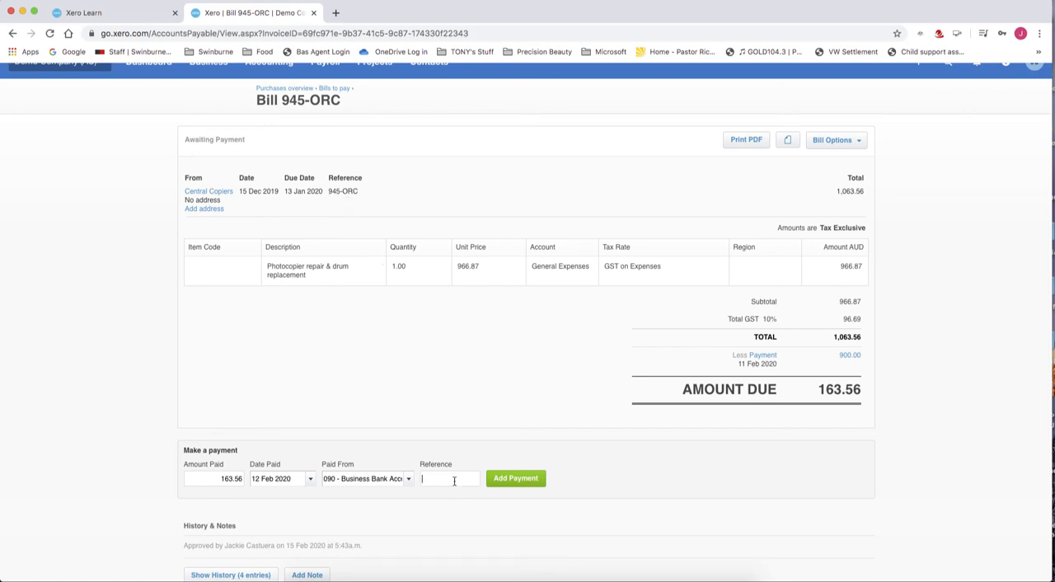
{"action": "type", "text": "945ORC"}
{"action": "key", "text": "Left"}
{"action": "key", "text": "Left"}
{"action": "key", "text": "Left"}
{"action": "type", "text": "-"}
{"action": "left_click", "coordinate": [519, 478]}
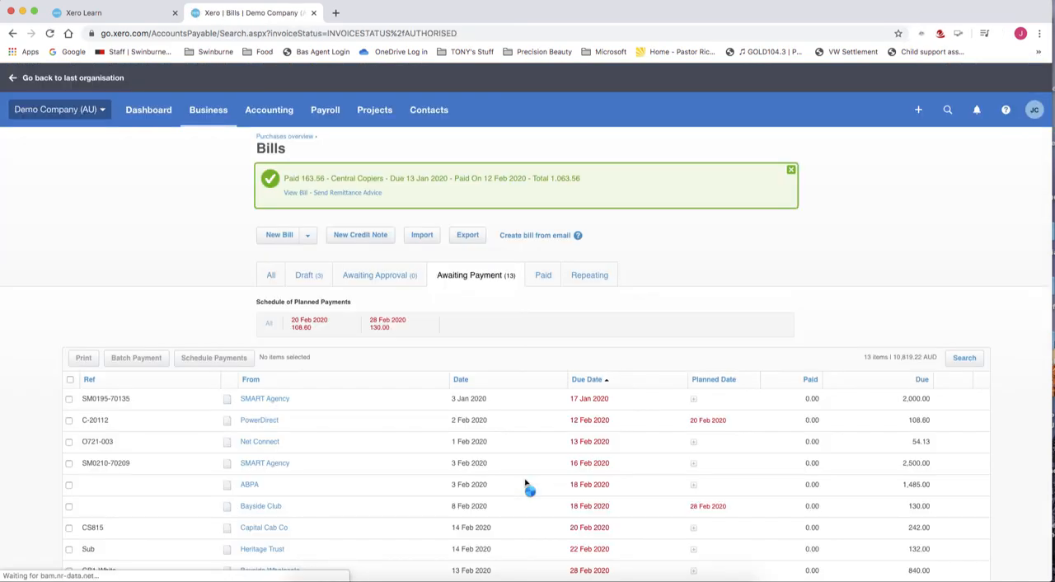
{"action": "left_click", "coordinate": [543, 280]}
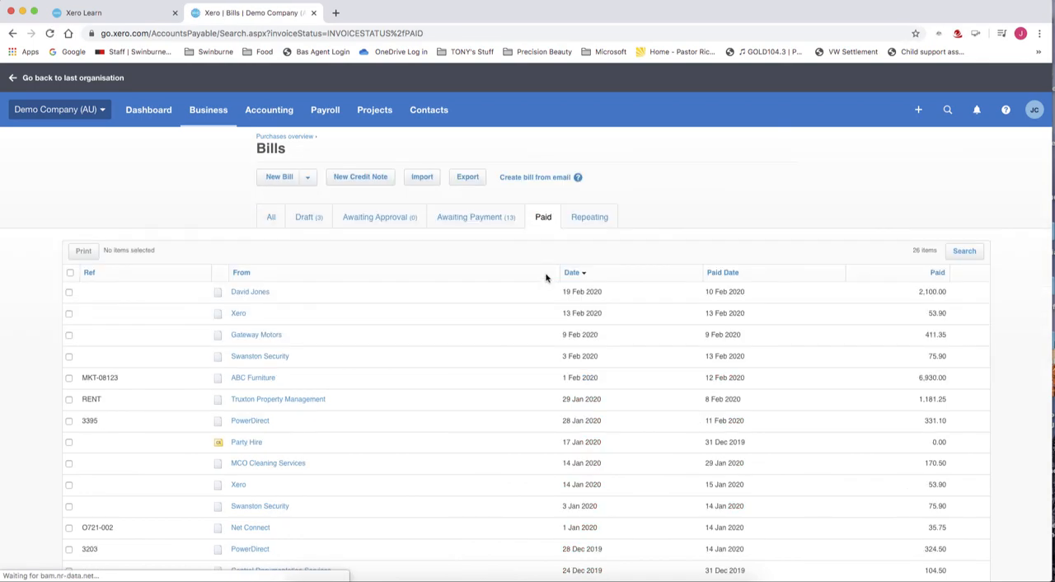